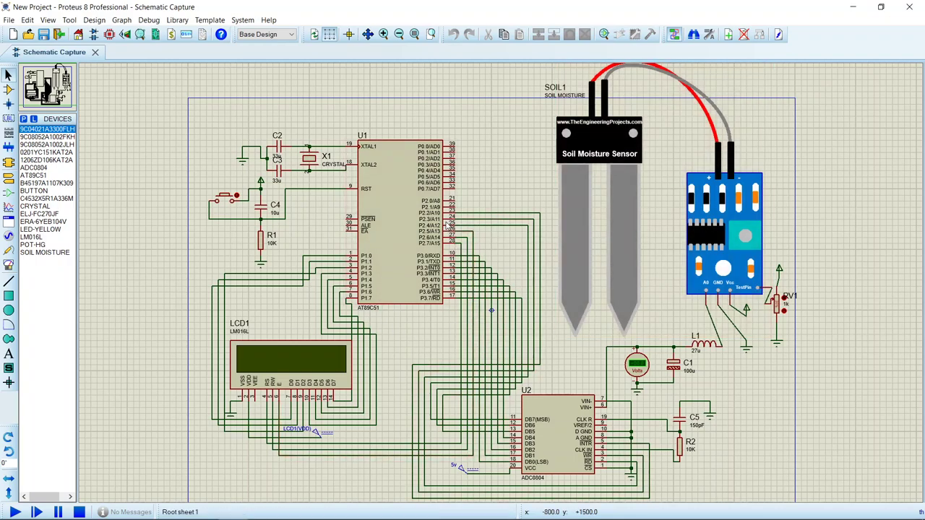
Zoom in on the crystal, 33u load capacitors and 10u/10K reset circuit beside the AT89C51
left_click(376, 241)
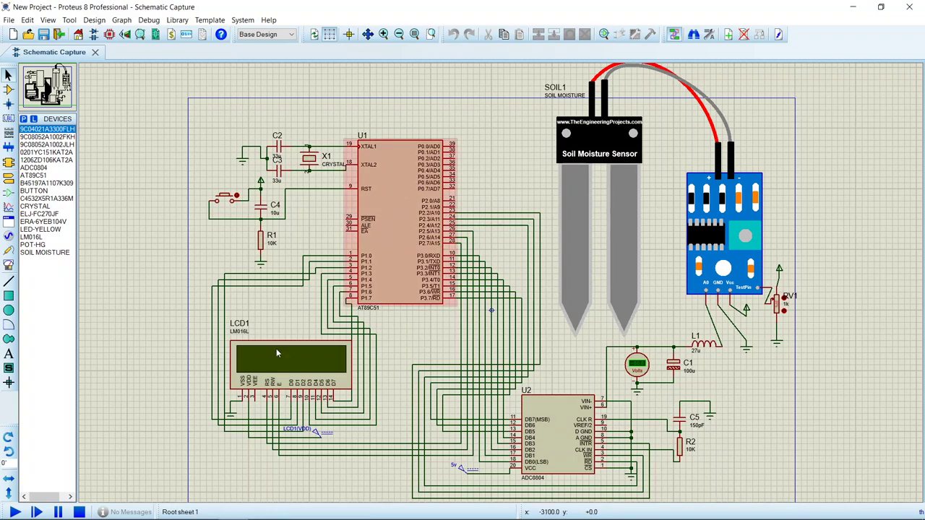
left_click(302, 362)
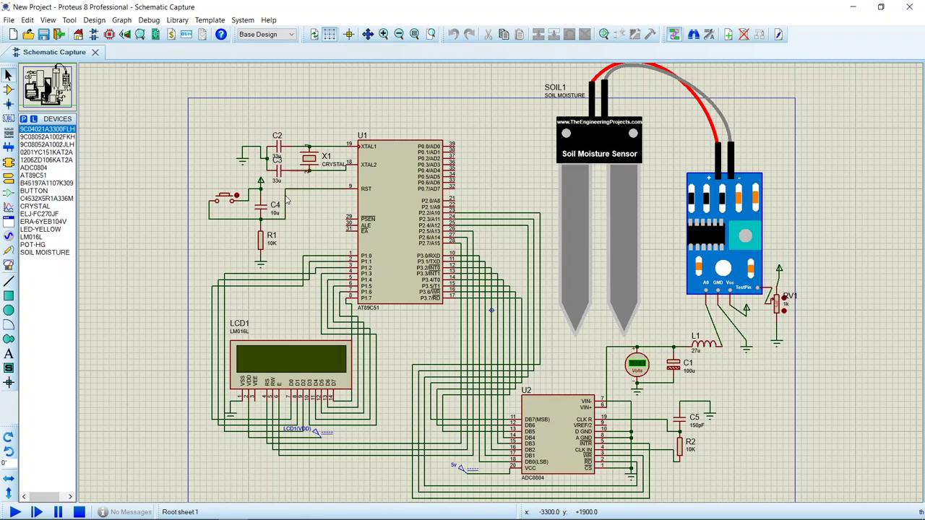
scroll(297, 177, "up", 1)
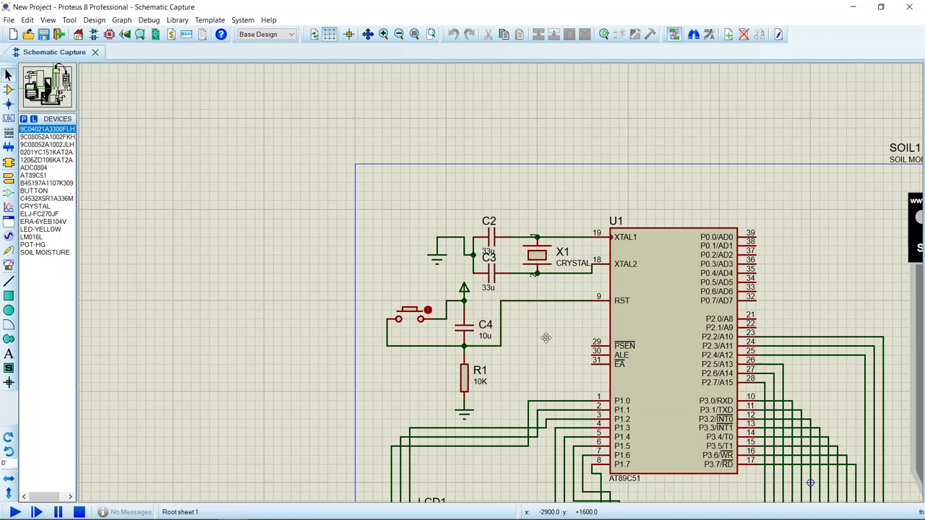
Drag the wire from LCD1's E pin down to a lower grid line beneath the LCD
left_click_drag(546, 339, 382, 232)
scroll(390, 230, "down", 2)
scroll(390, 229, "up", 1)
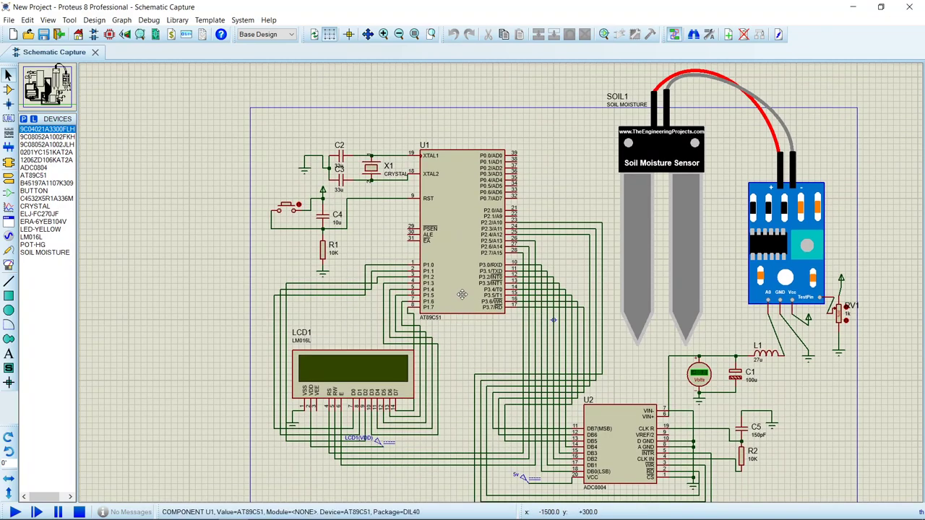
left_click_drag(462, 349, 456, 279)
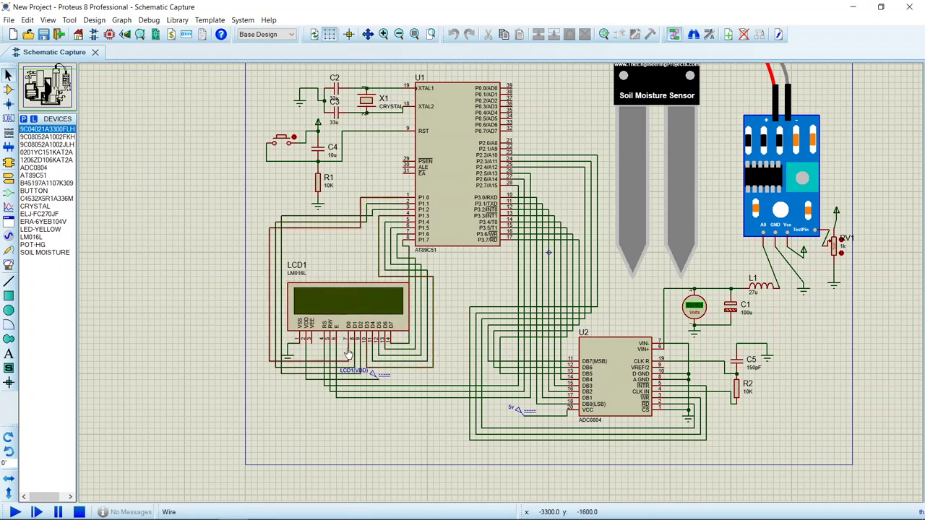
left_click_drag(323, 352, 334, 354)
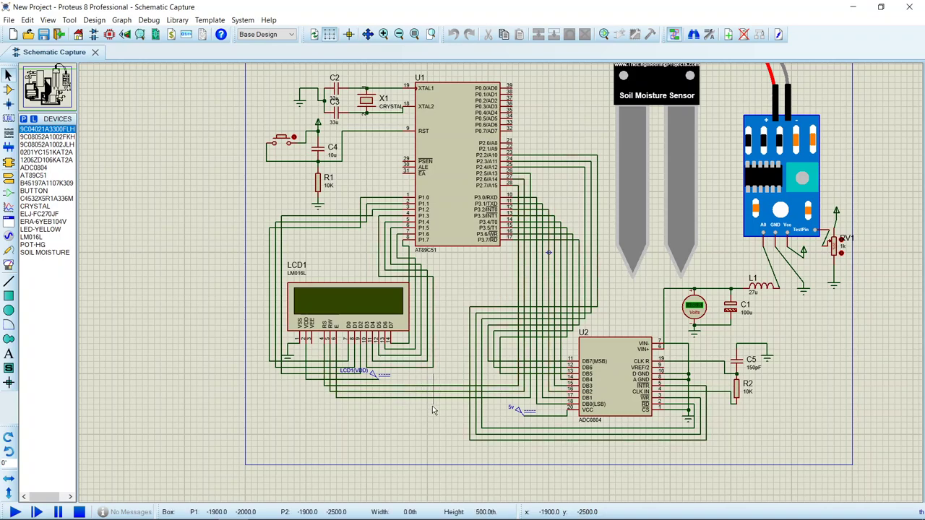
left_click_drag(441, 387, 445, 402)
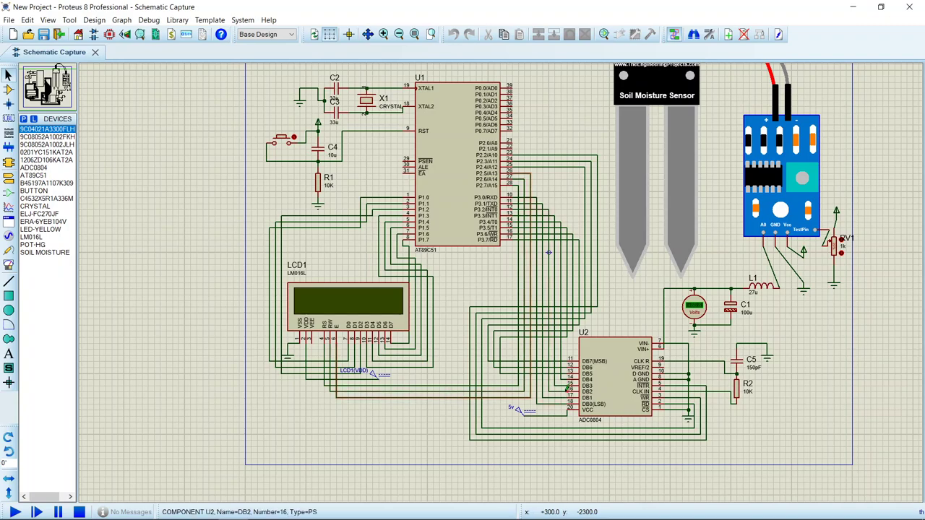
scroll(621, 357, "up", 1)
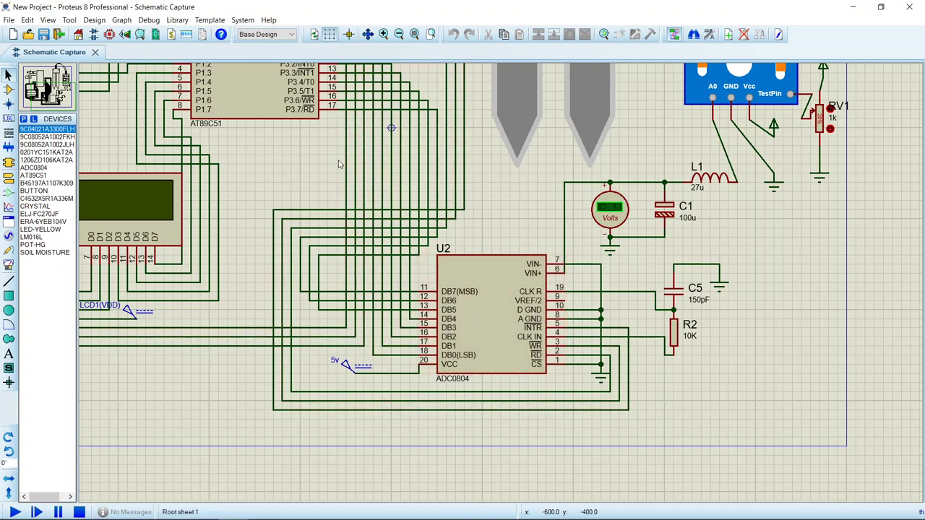
scroll(330, 227, "up", 2)
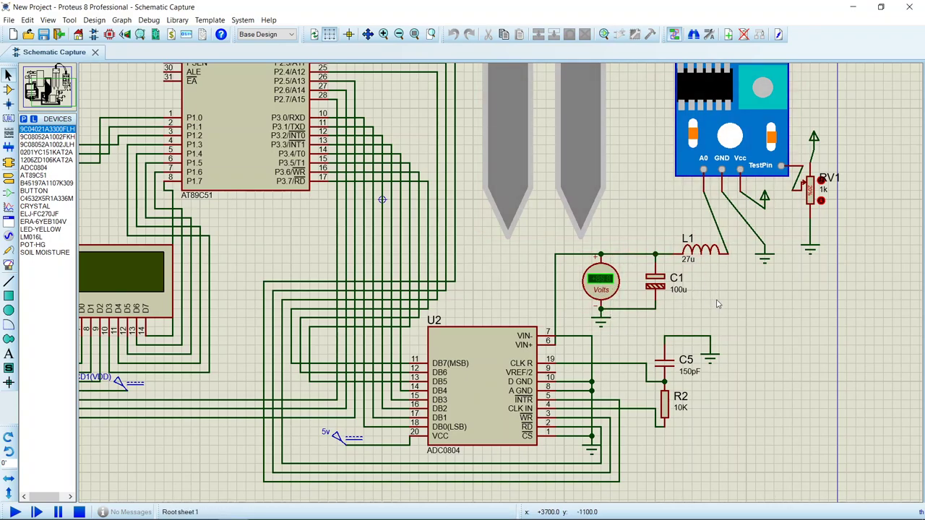
scroll(701, 286, "down", 1)
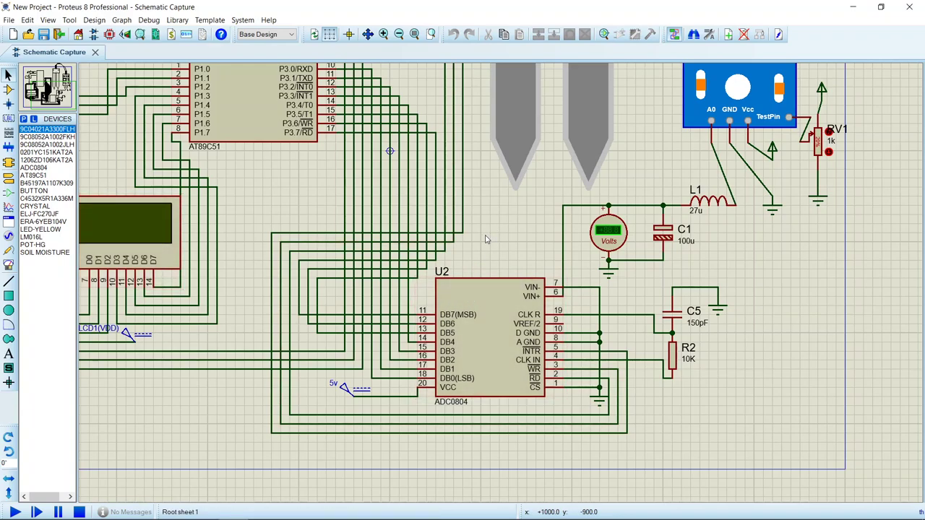
scroll(486, 239, "down", 1)
scroll(498, 289, "down", 1)
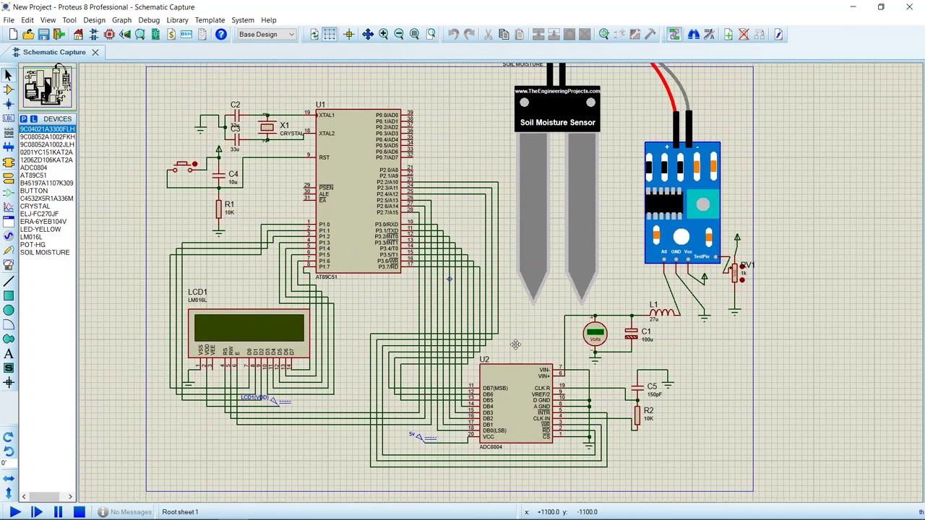
scroll(515, 347, "up", 3)
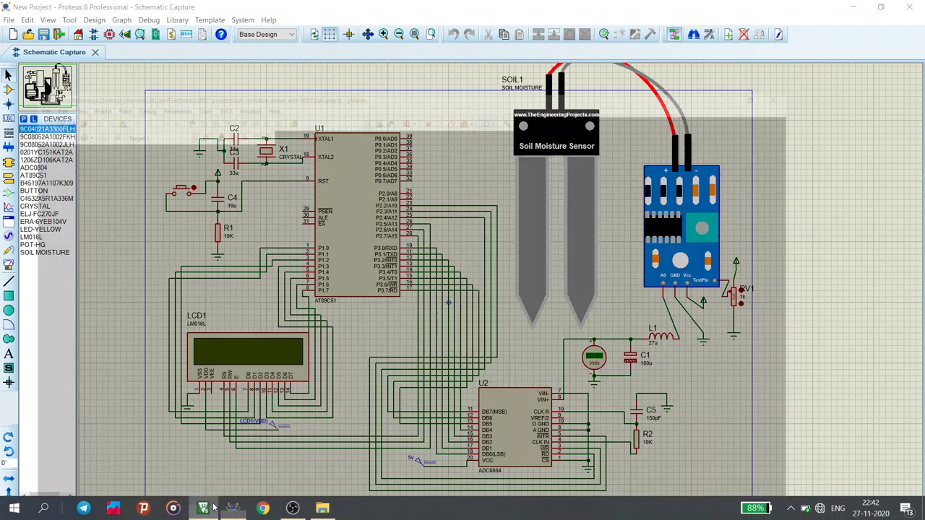
Review soil.c's definitions in µVision: reg51.h include, lcd on P1, input on P3, rd and e pins
left_click(209, 508)
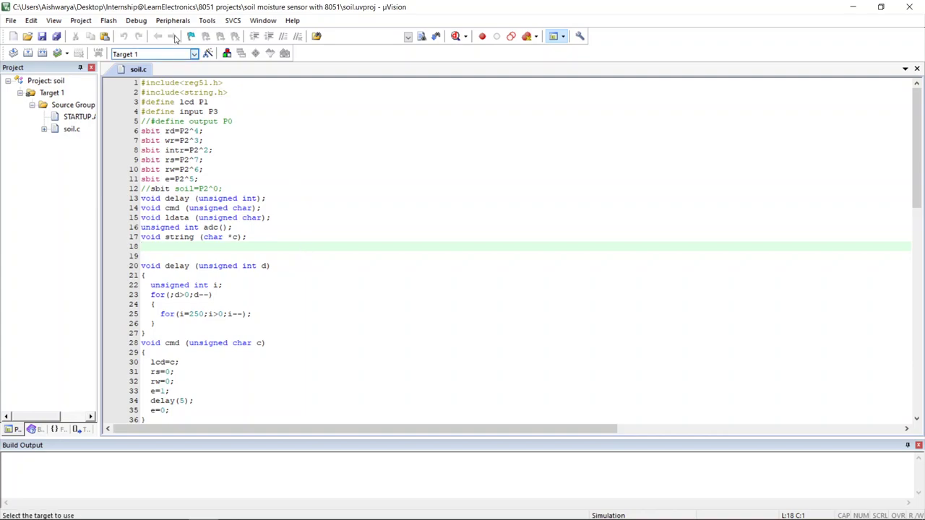
left_click(194, 82)
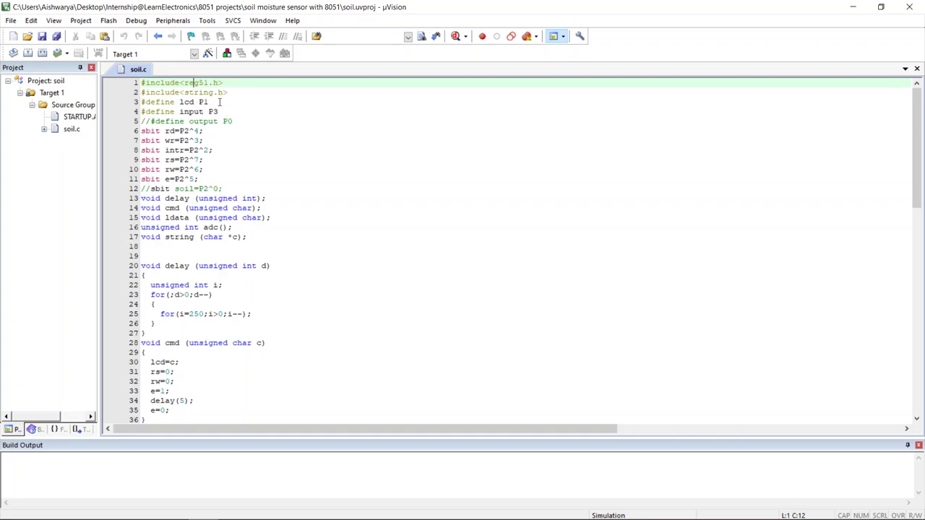
left_click(216, 102)
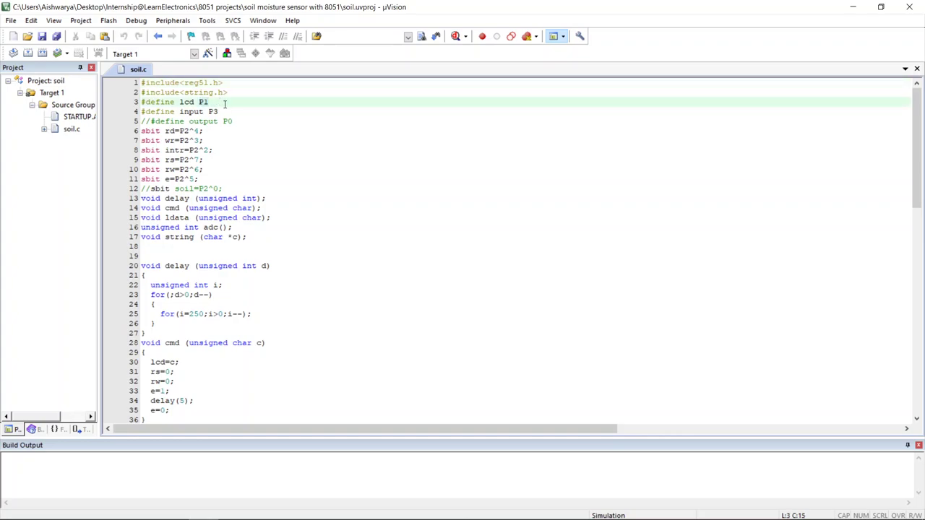
left_click(227, 109)
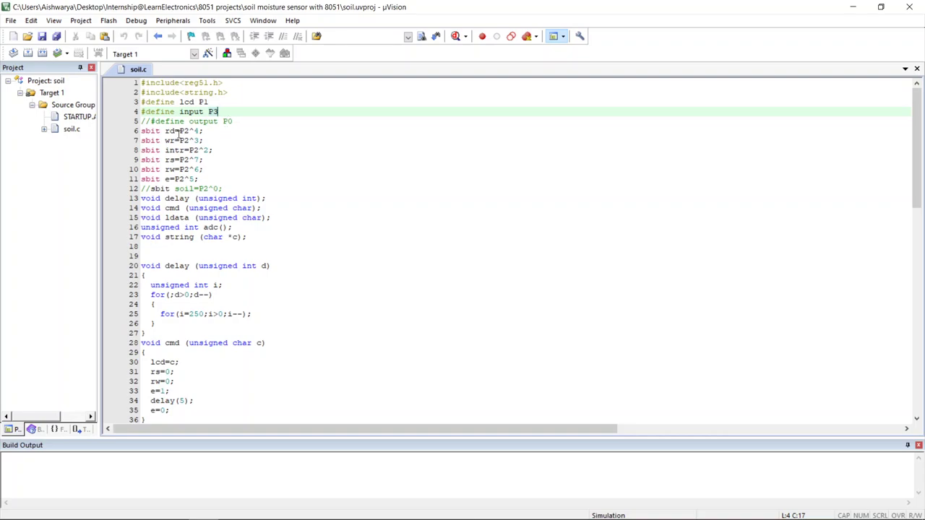
left_click(215, 130)
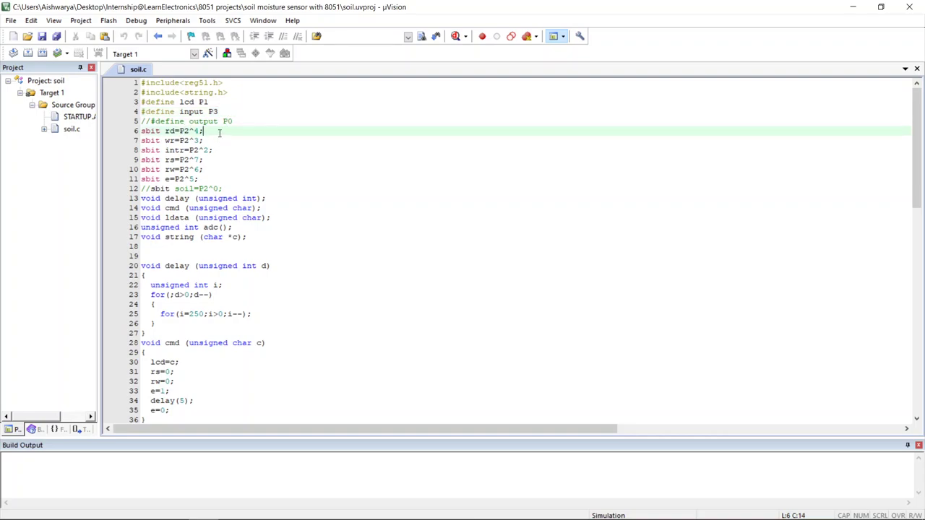
left_click(212, 177)
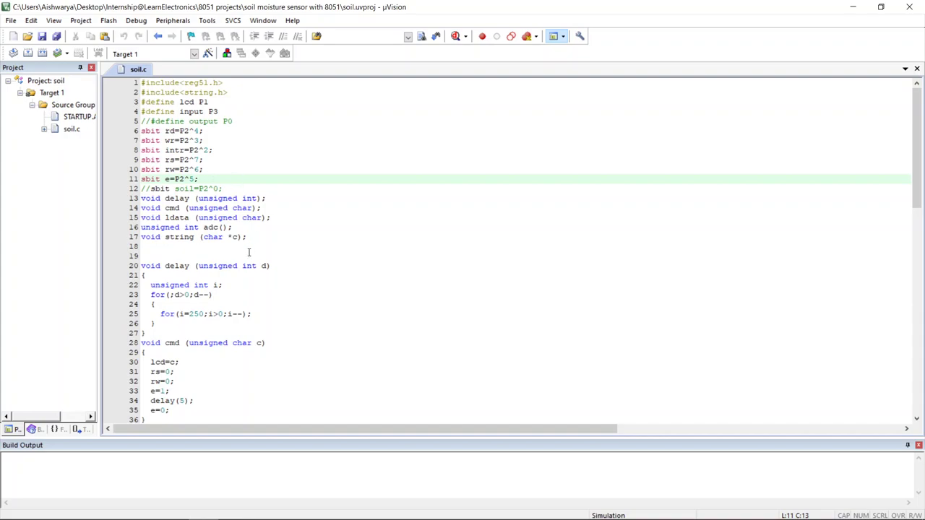
scroll(236, 211, "down", 2)
left_click(262, 171)
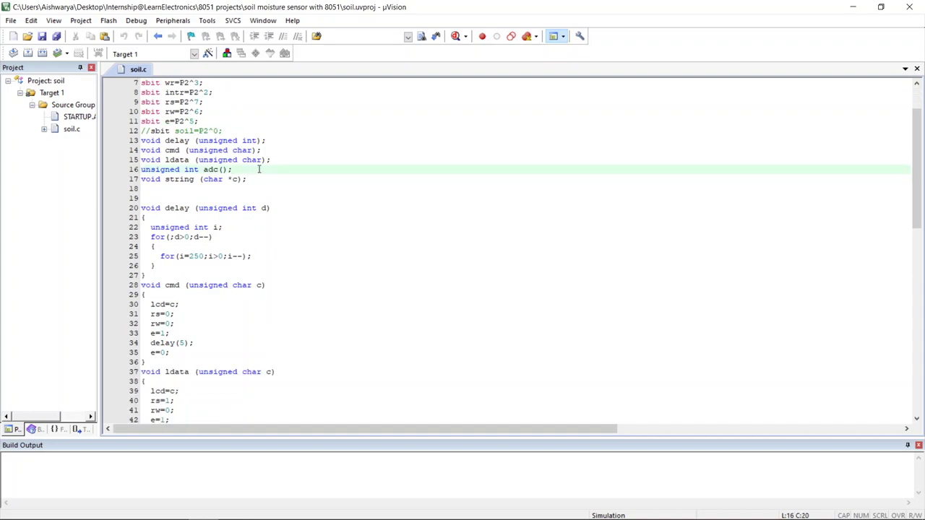
scroll(231, 184, "down", 2)
left_click(212, 186)
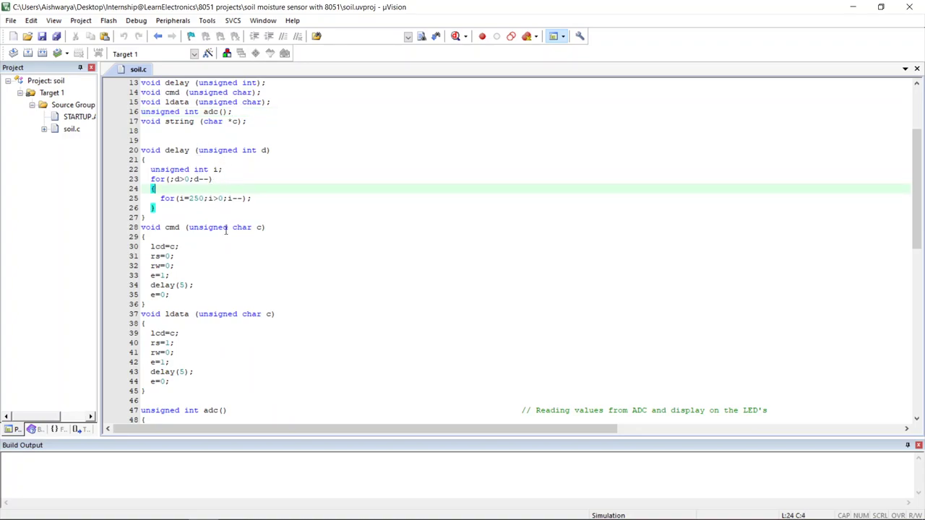
scroll(220, 234, "down", 2)
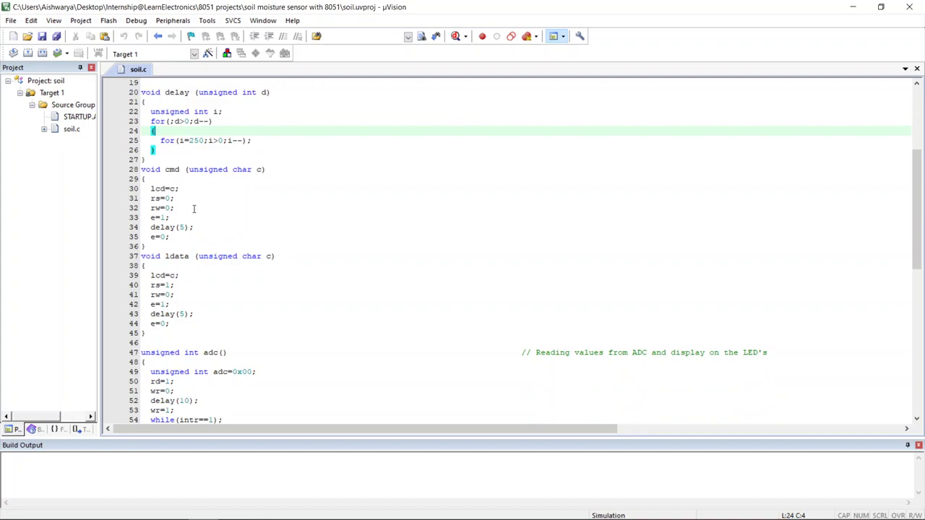
left_click(194, 209)
scroll(193, 208, "down", 4)
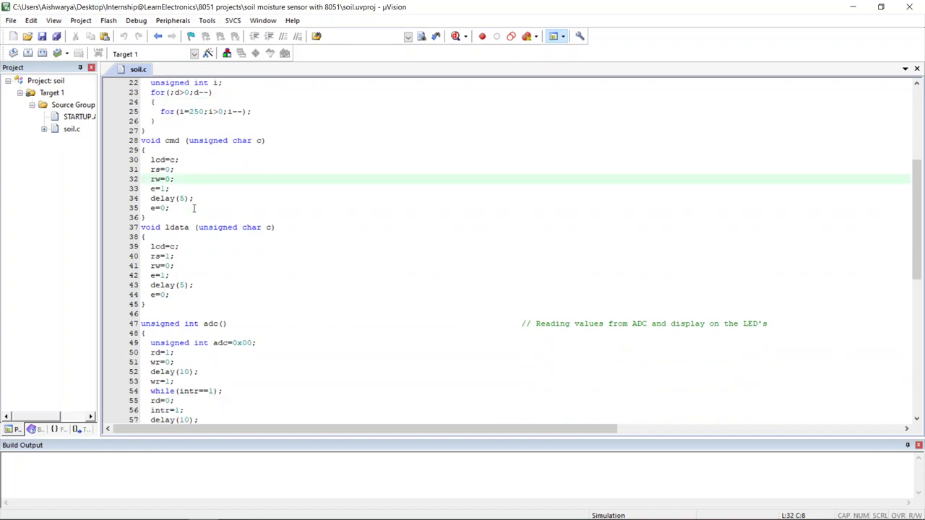
left_click(190, 182)
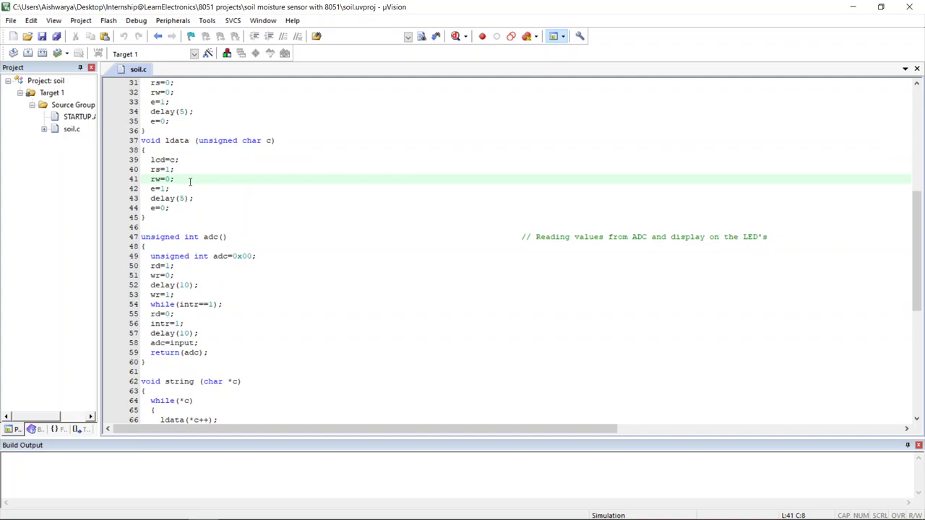
left_click(195, 141)
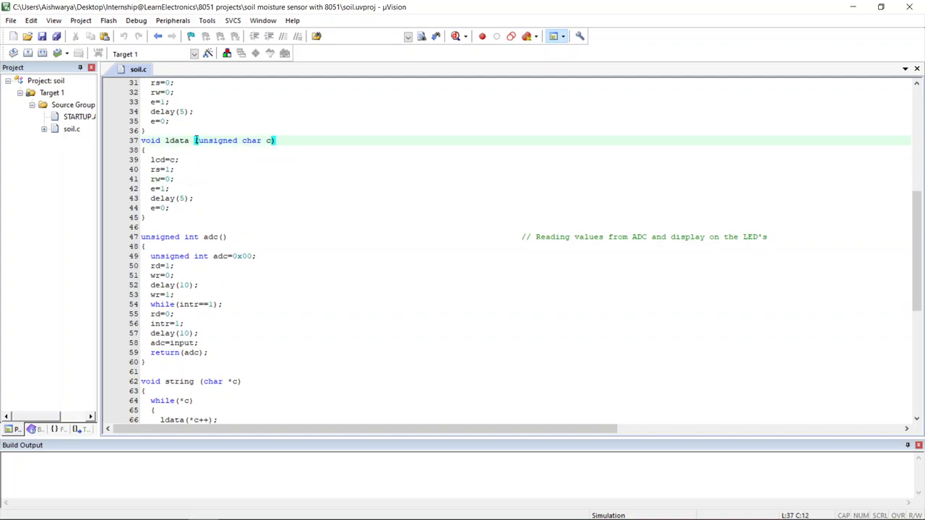
scroll(196, 145, "down", 6)
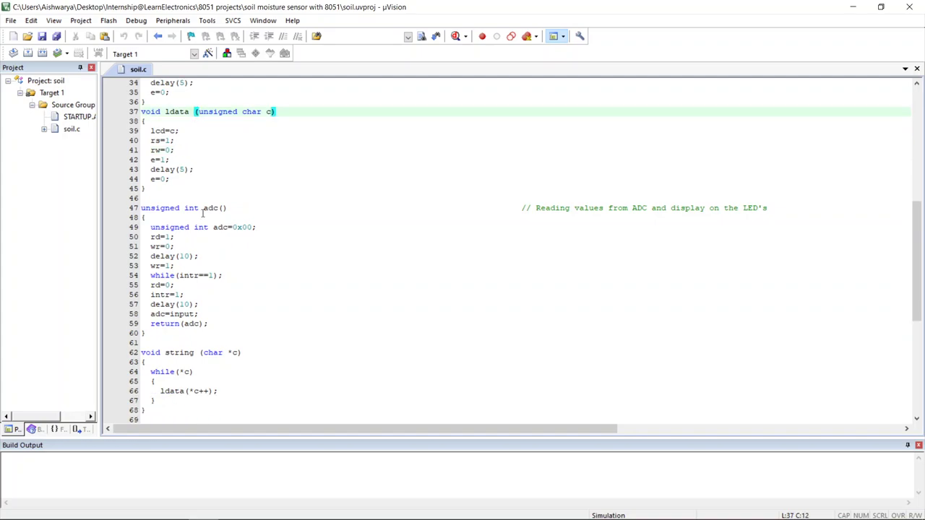
scroll(210, 170, "up", 2)
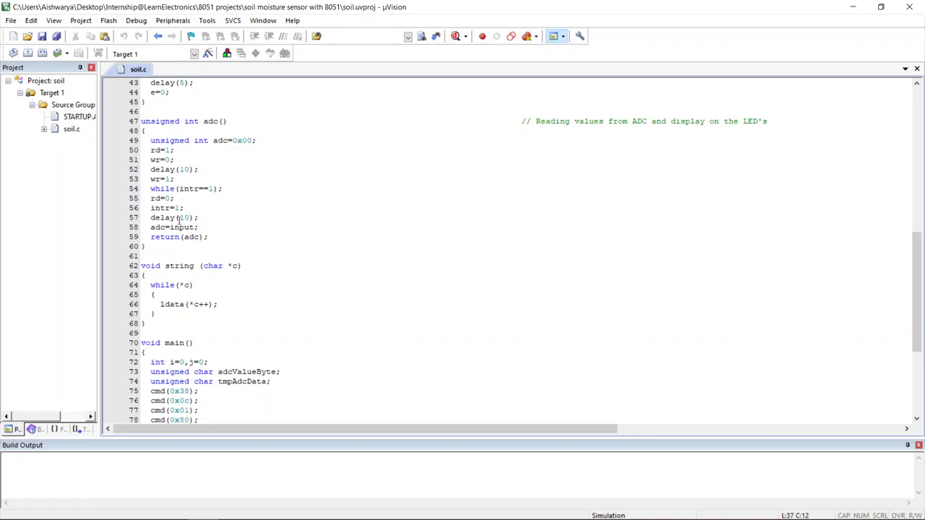
scroll(207, 221, "up", 1)
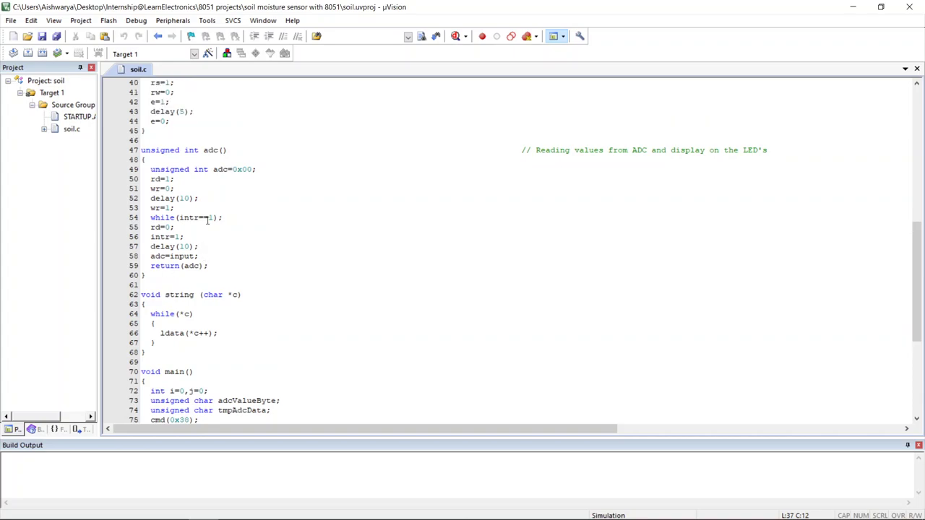
scroll(209, 224, "down", 1)
scroll(210, 225, "up", 8)
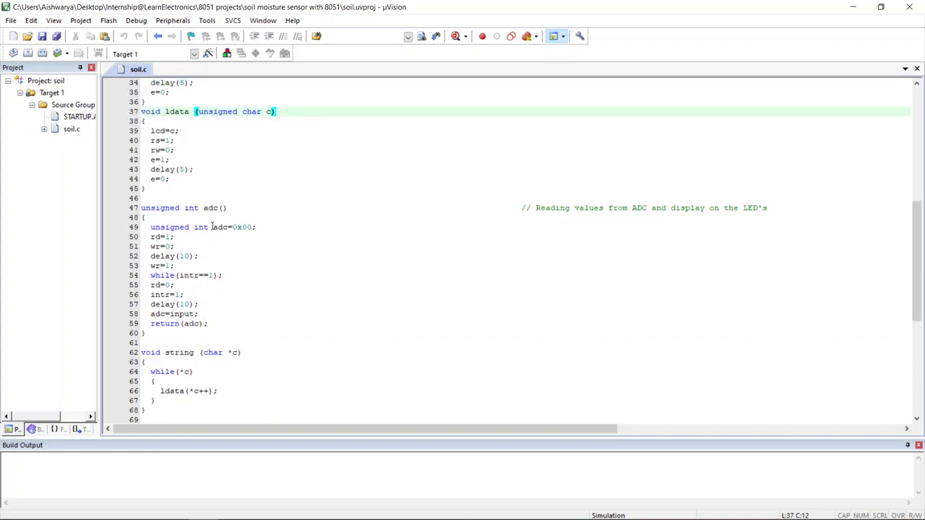
scroll(212, 226, "up", 6)
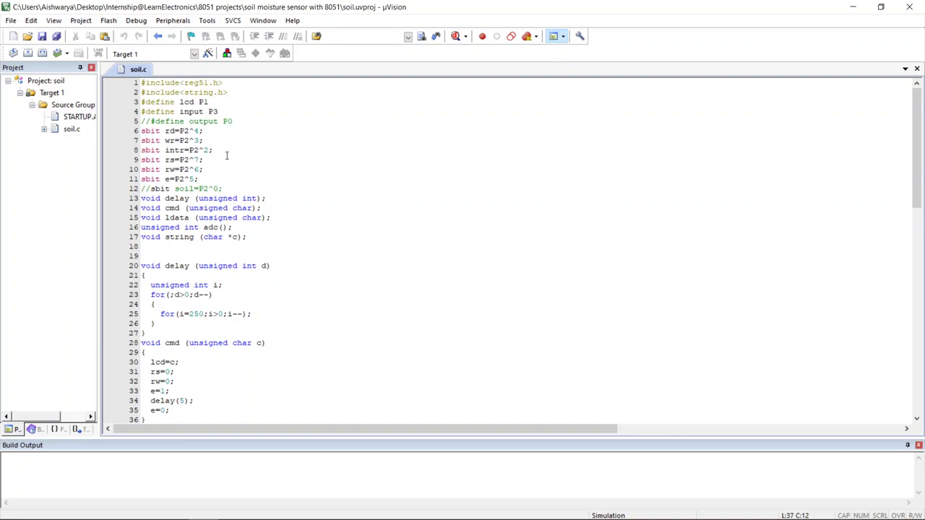
scroll(227, 221, "down", 11)
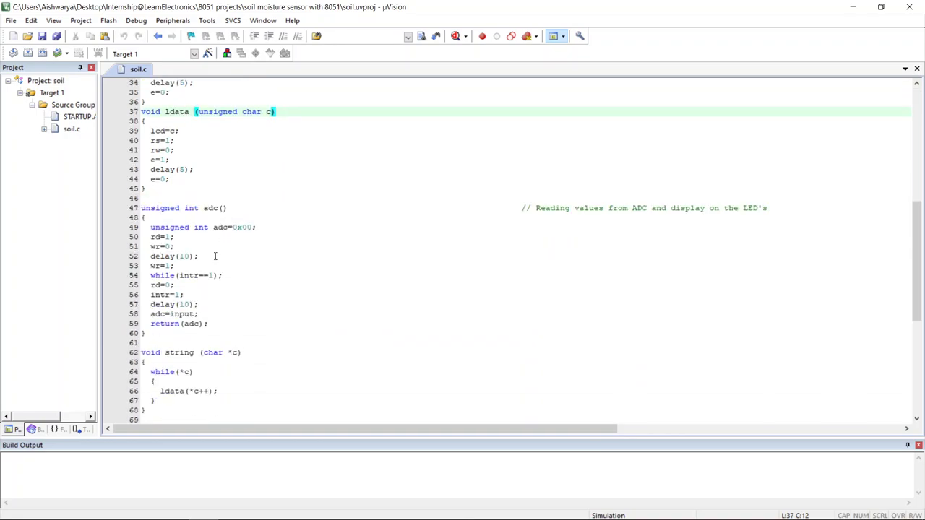
left_click(153, 313)
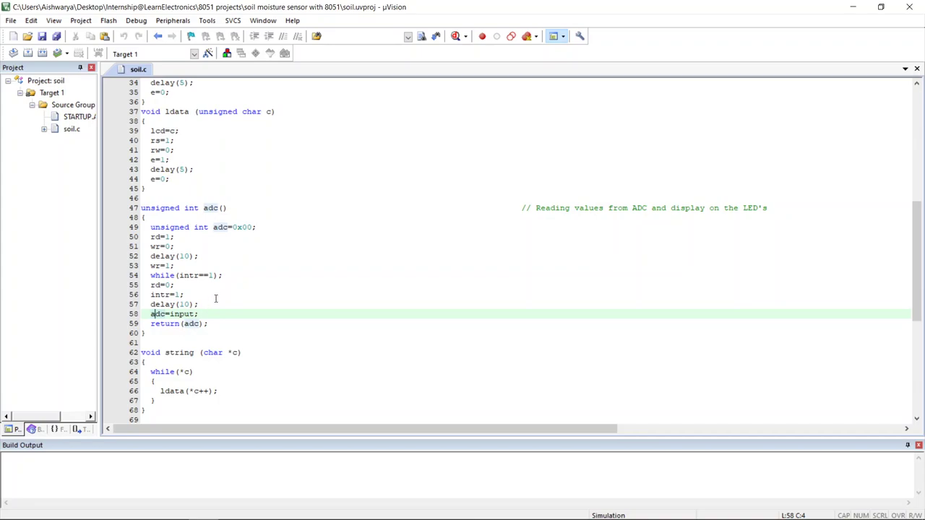
scroll(215, 298, "down", 8)
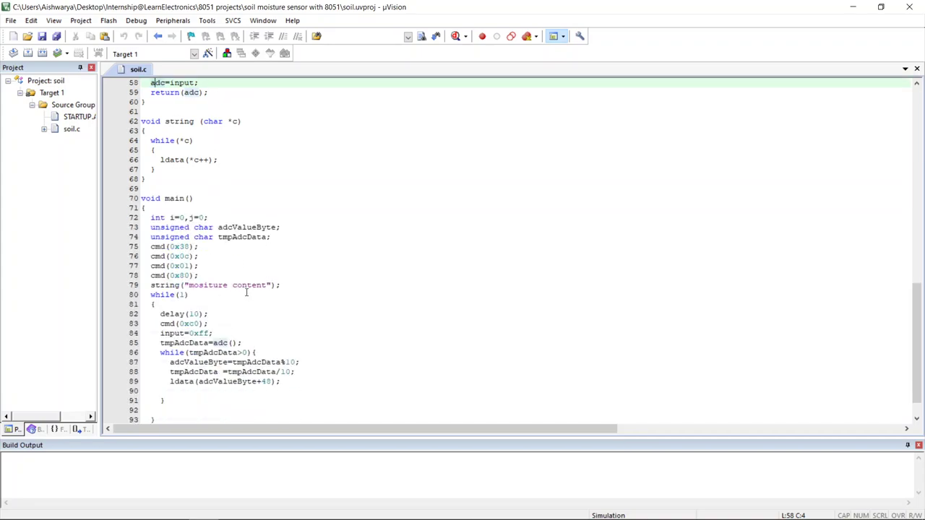
scroll(246, 292, "up", 7)
scroll(244, 289, "down", 3)
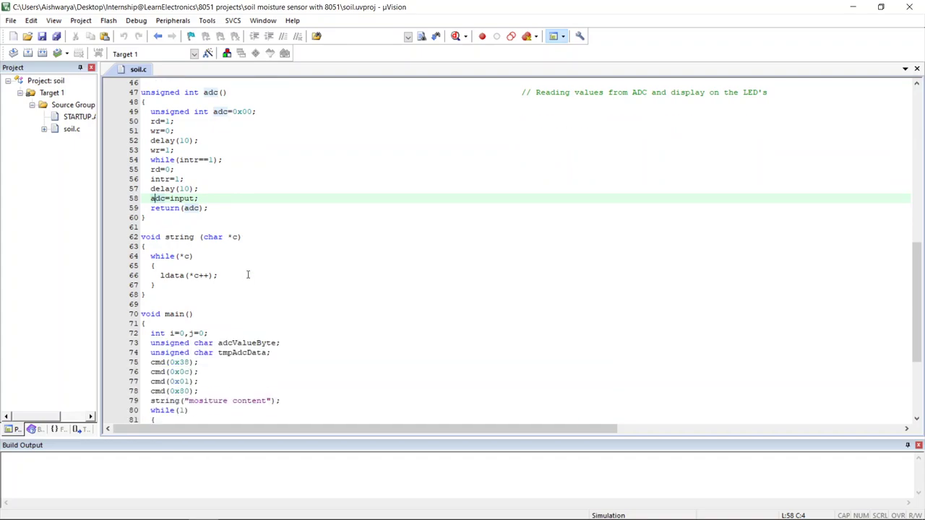
left_click(176, 237)
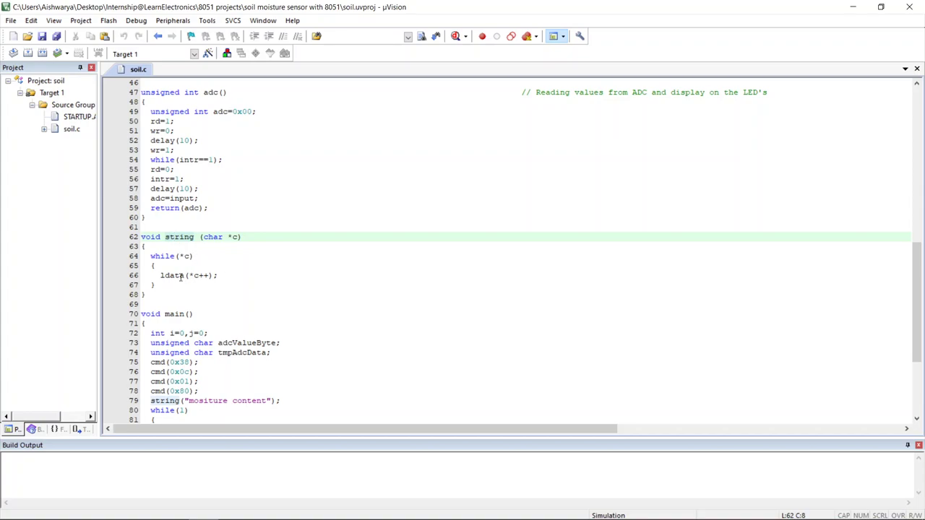
scroll(181, 277, "down", 5)
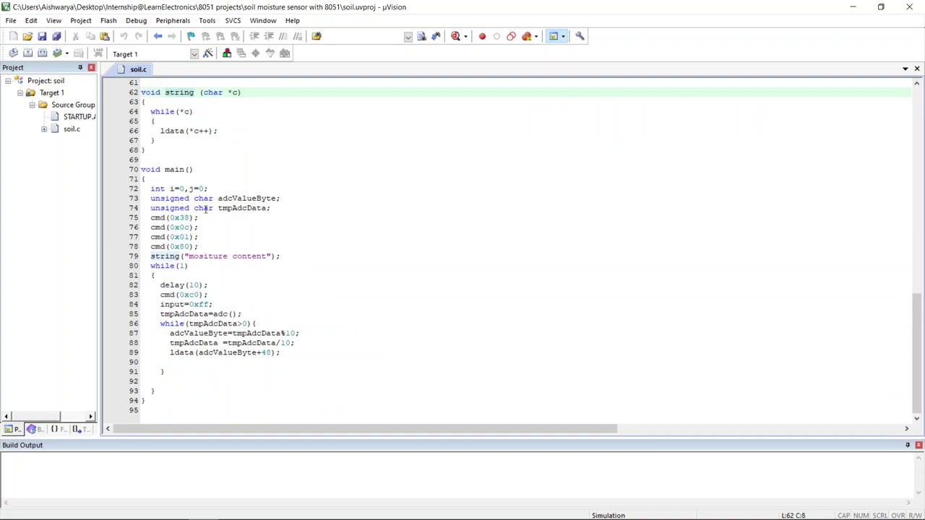
left_click(236, 198)
left_click(235, 208)
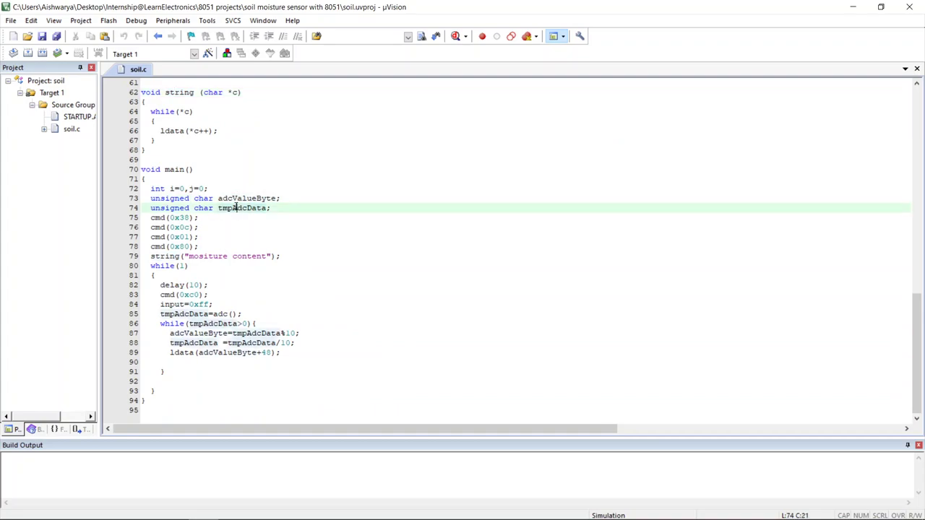
left_click(189, 189)
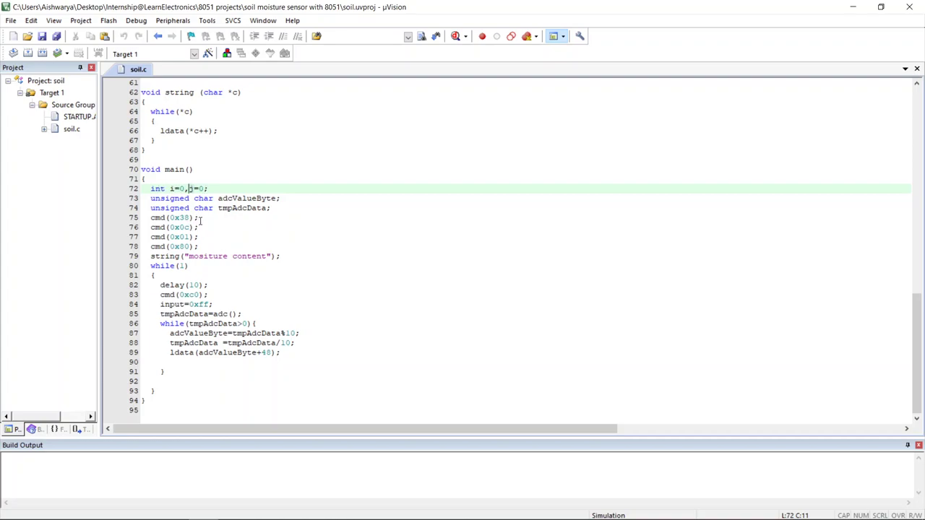
left_click(203, 225)
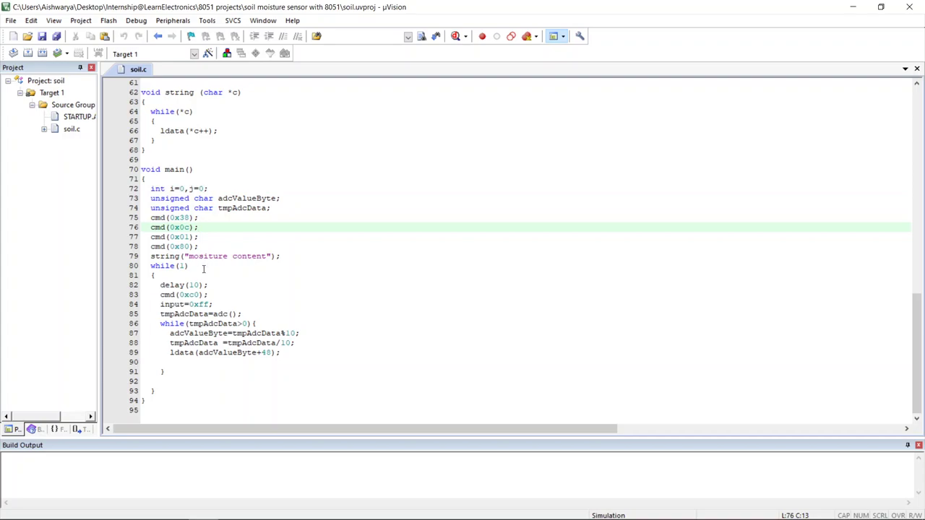
left_click(199, 247)
left_click(190, 256)
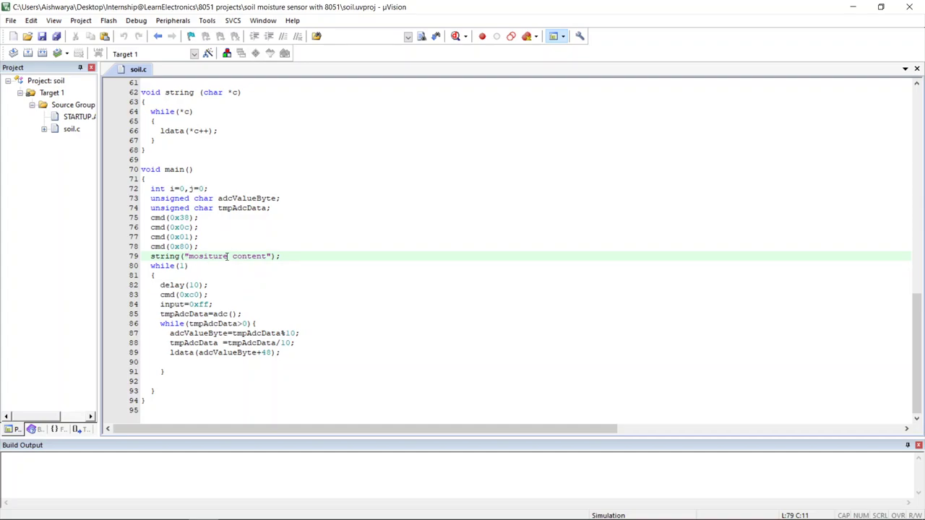
left_click(289, 257)
left_click(214, 284)
left_click(210, 295)
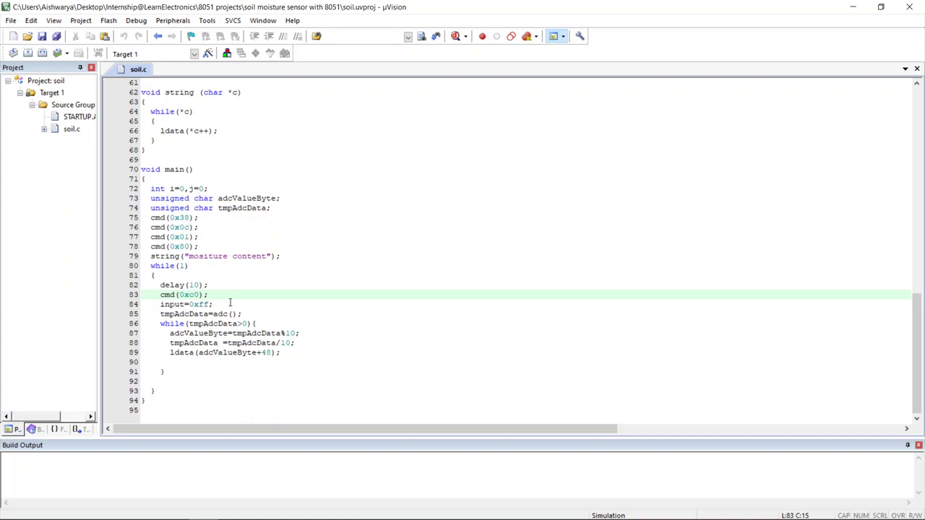
left_click(250, 315)
scroll(244, 286, "up", 8)
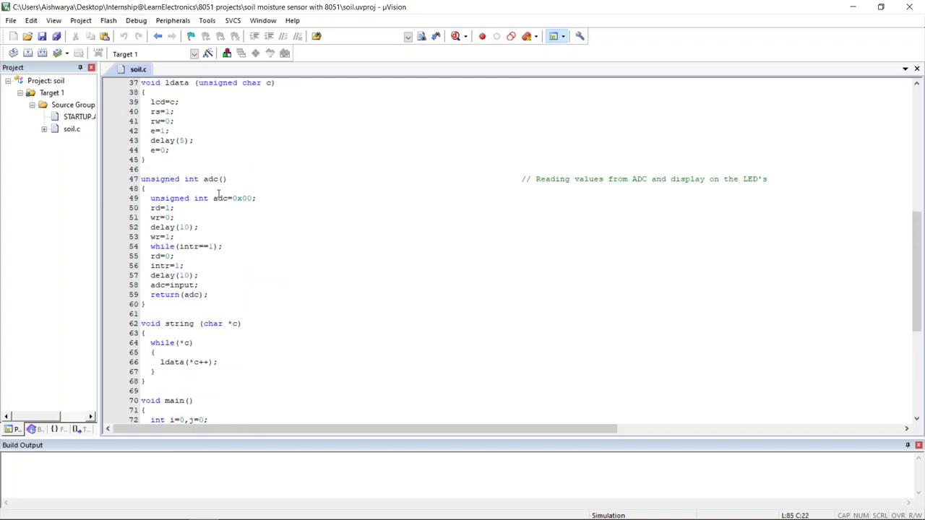
left_click(213, 179)
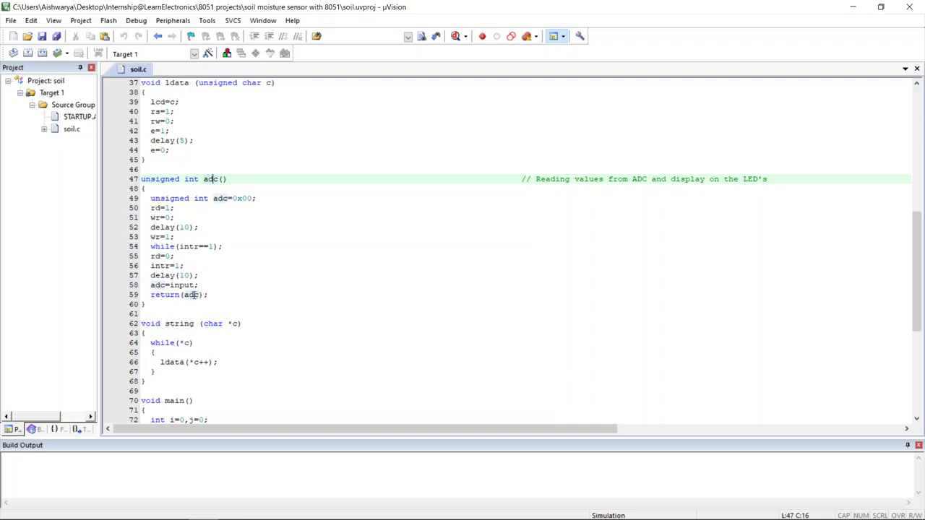
scroll(237, 292, "down", 8)
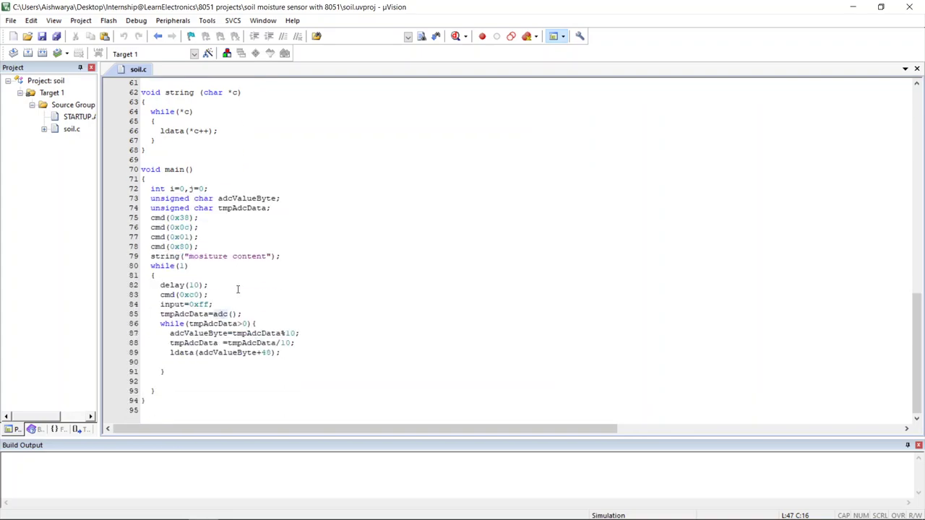
left_click(185, 313)
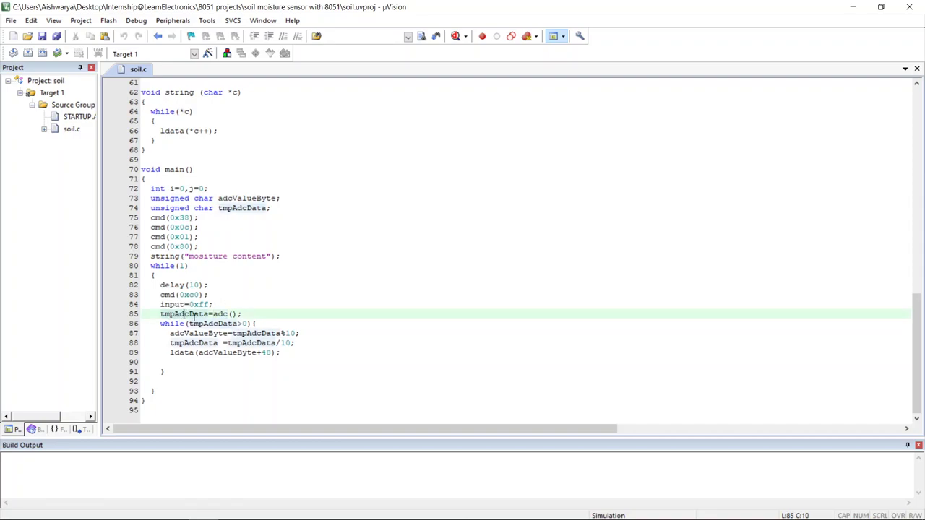
left_click(242, 207)
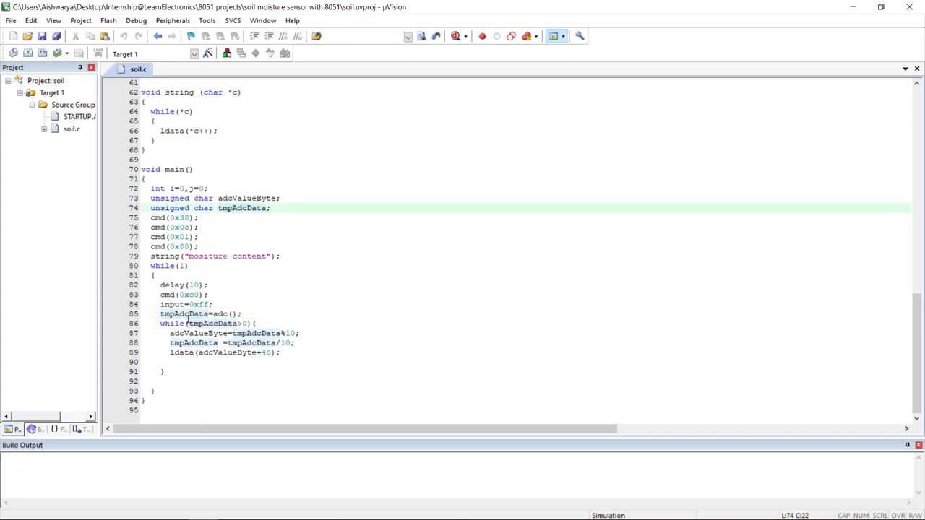
left_click(185, 313)
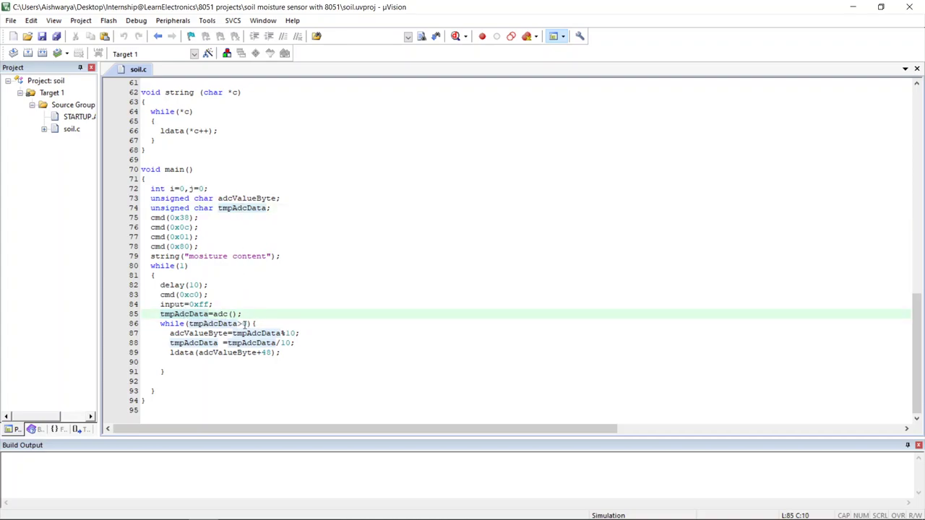
left_click(252, 333)
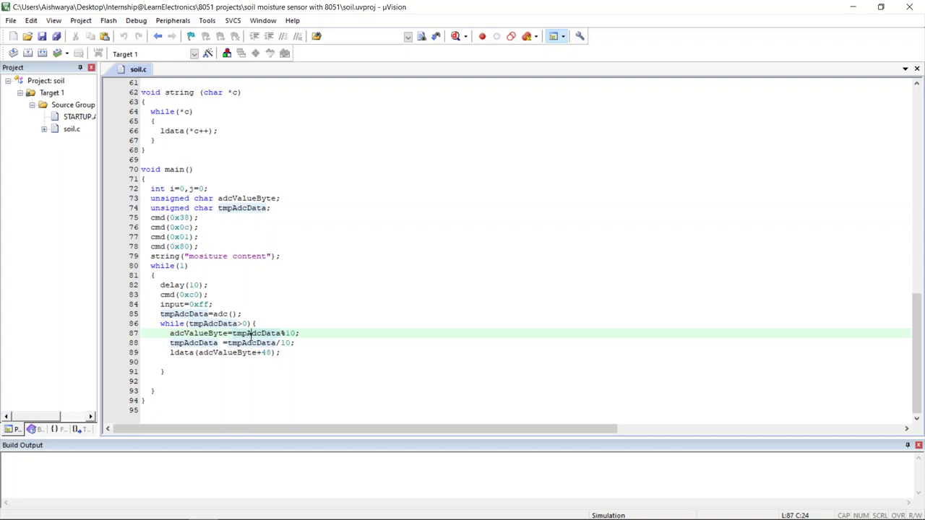
left_click(193, 352)
key("Right")
key("Right")
key("Right")
key("Right")
key("Right")
key("Right")
key("Right")
key("Right")
key("Right")
key("Right")
key("Right")
key("Right")
key("Right")
key("Right")
key("Right")
key("Right")
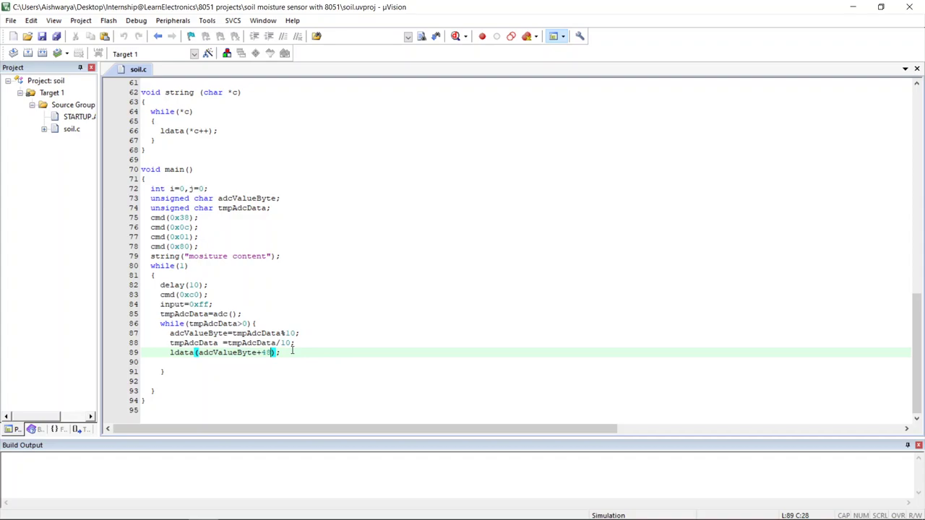
key("Right")
key("Right")
scroll(250, 306, "up", 8)
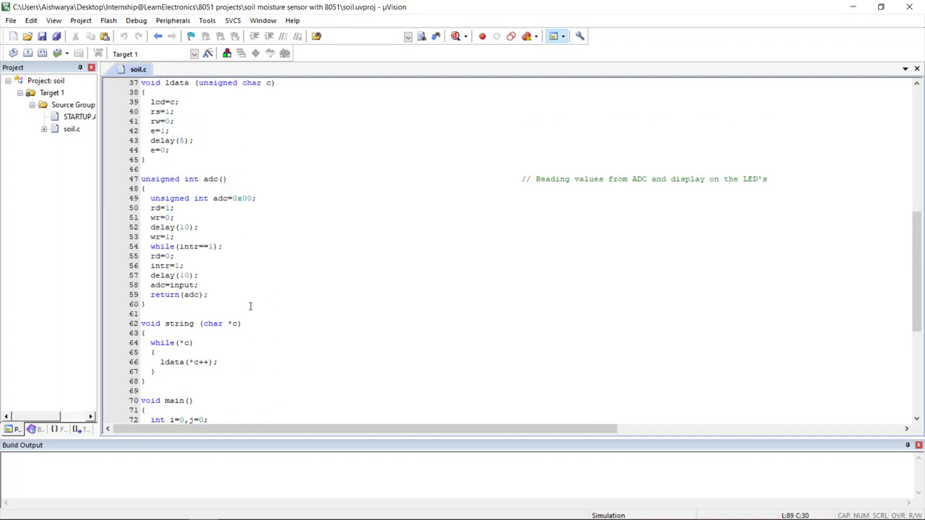
scroll(250, 306, "down", 8)
scroll(250, 307, "up", 4)
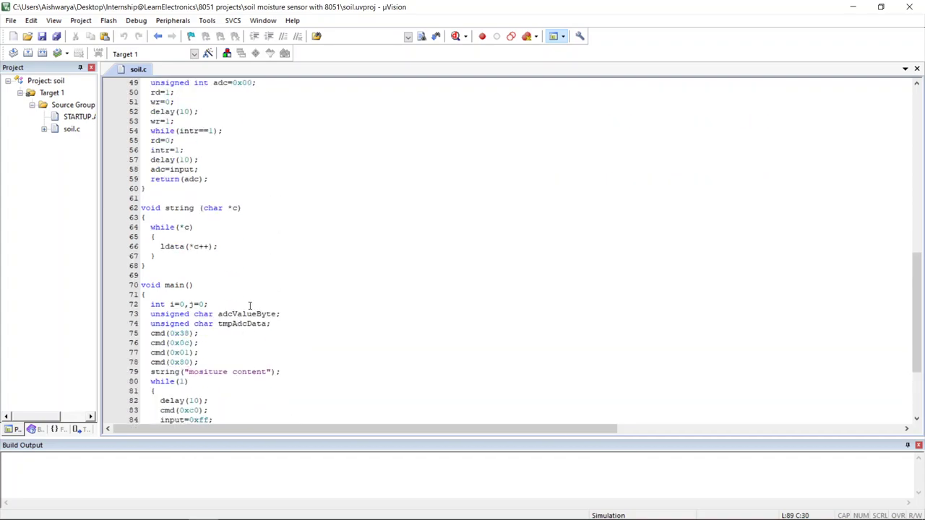
scroll(367, 179, "up", 16)
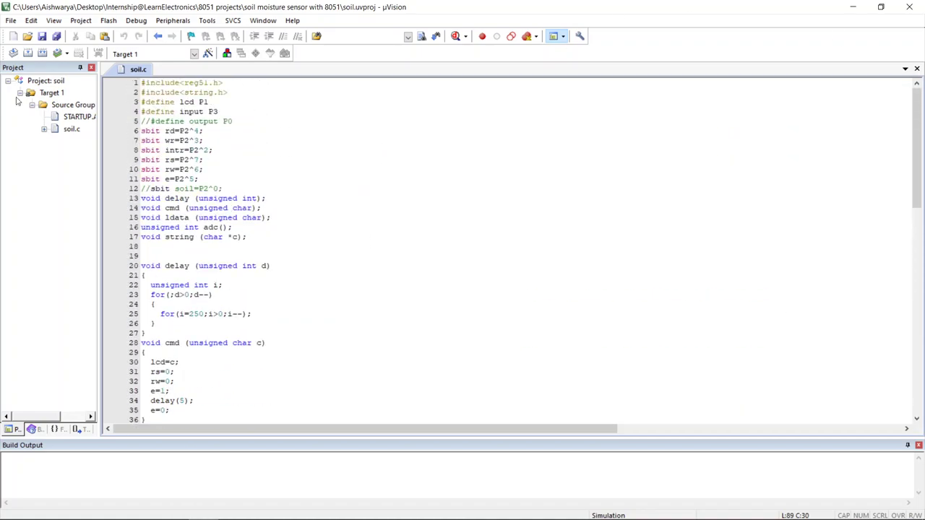
Rebuild all target files with 0 errors, then check Create HEX File in Target 1's Output options
right_click(64, 106)
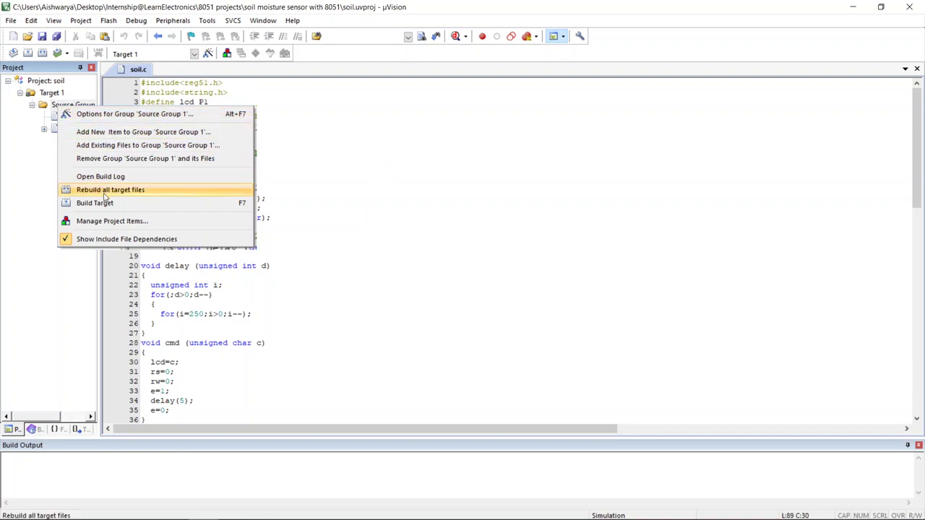
left_click(102, 189)
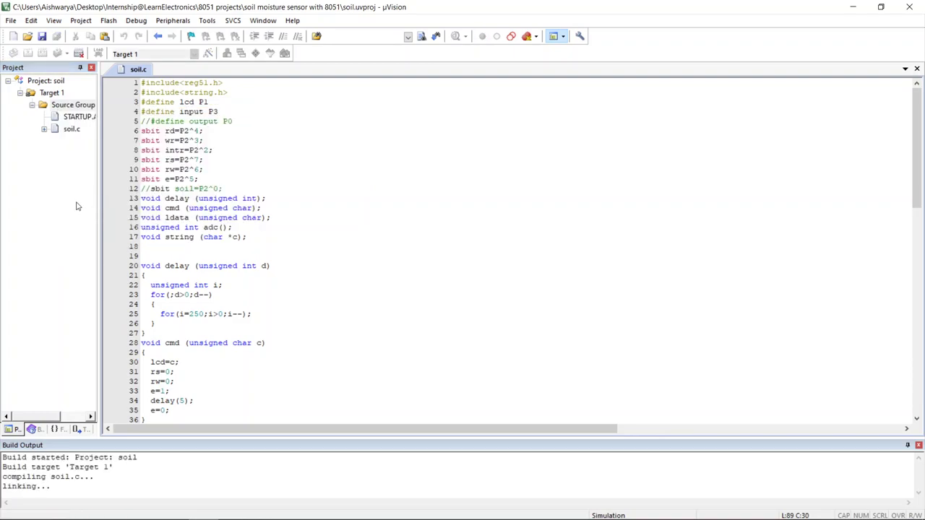
right_click(46, 93)
left_click(55, 100)
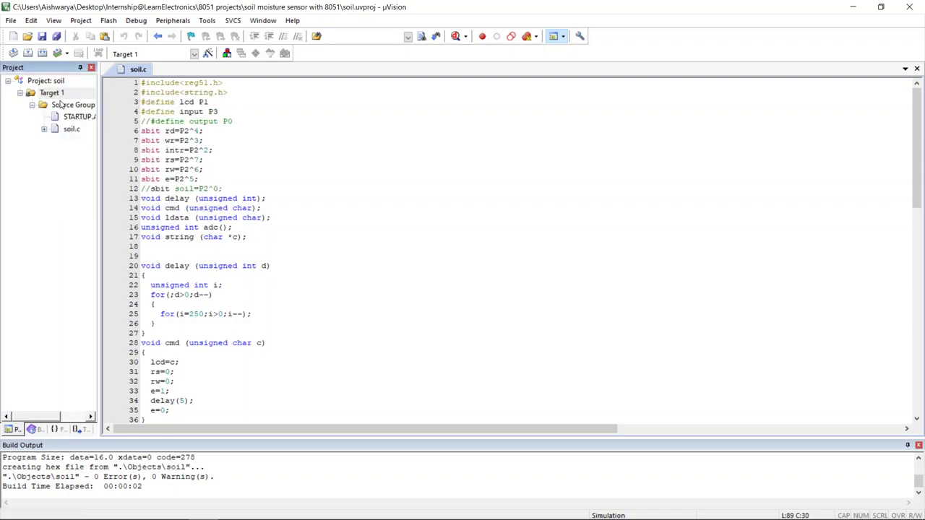
left_click(347, 148)
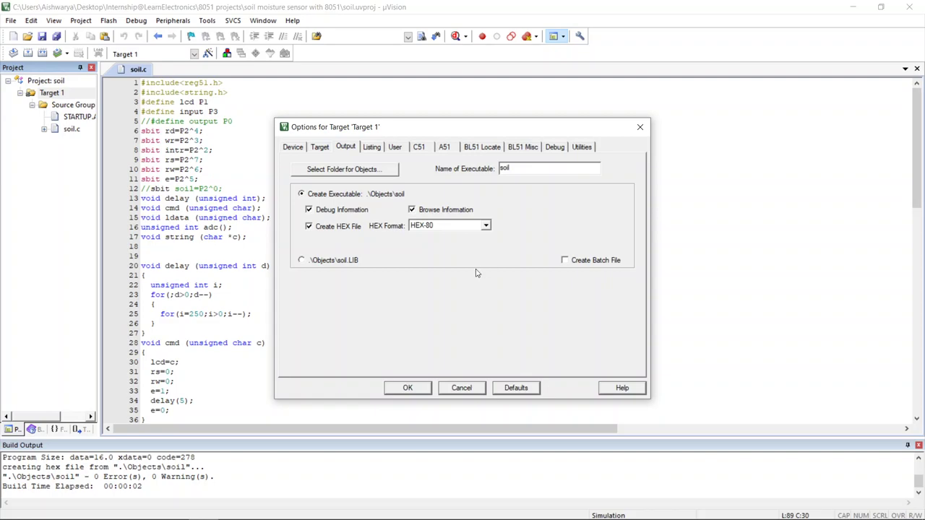
Set U1's Program File to Objects\soil.hex in the Proteus schematic
left_click(408, 388)
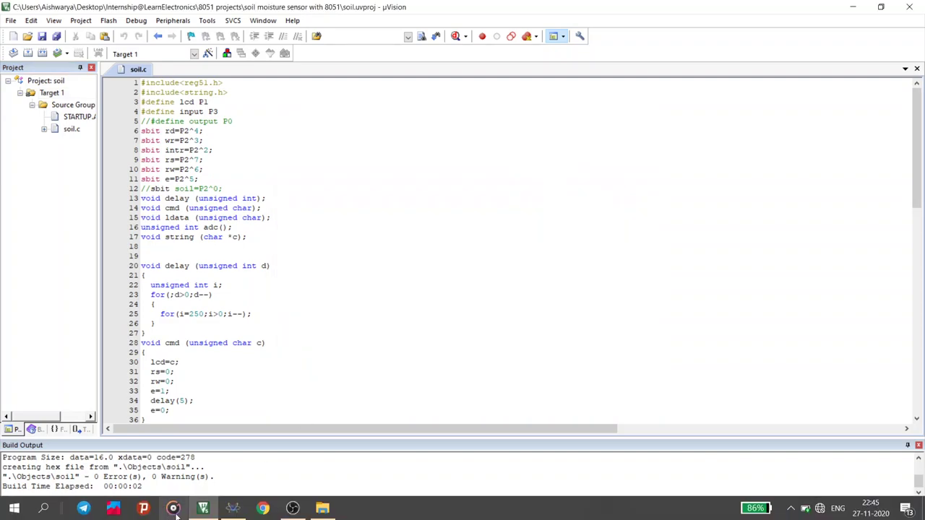
left_click(225, 509)
double_click(341, 263)
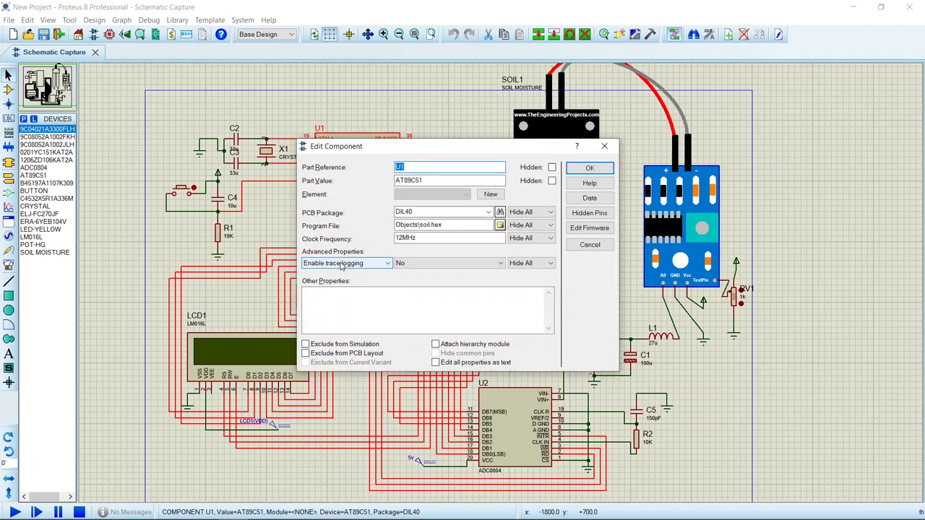
left_click(499, 225)
left_click(466, 181)
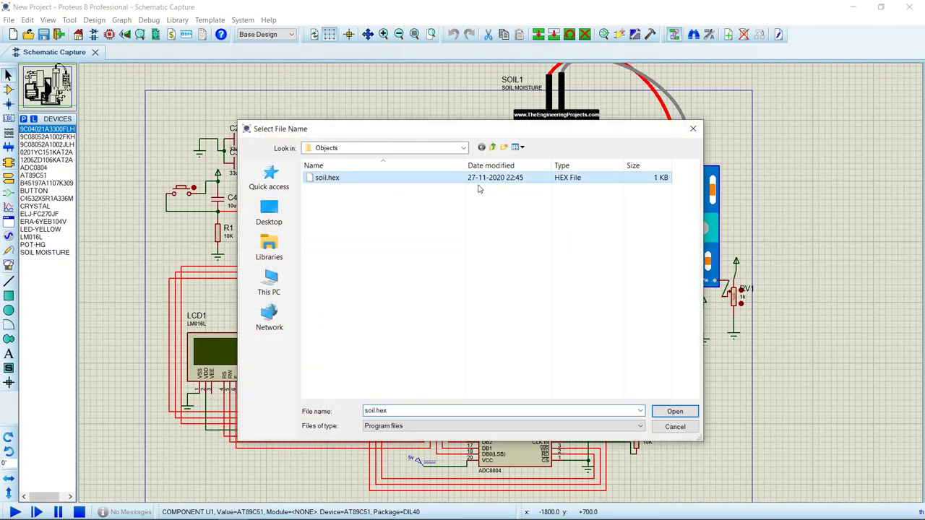
left_click(673, 412)
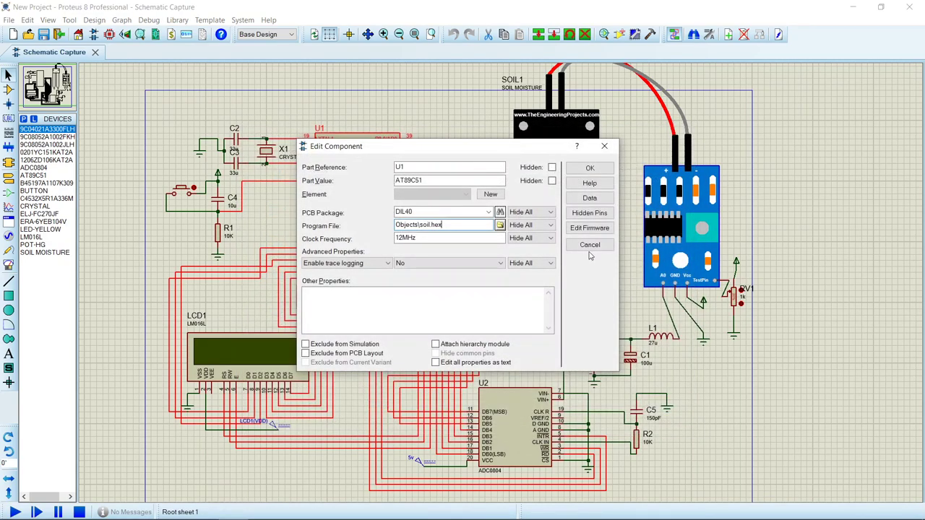
left_click(587, 171)
left_click(448, 135)
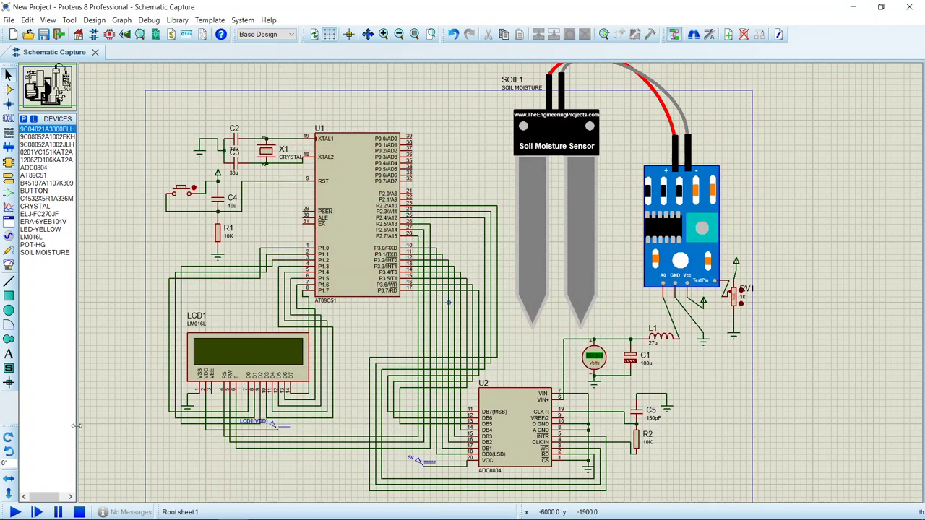
Start the simulation so LCD1 shows "mositure content" with a reading of 102
left_click(15, 511)
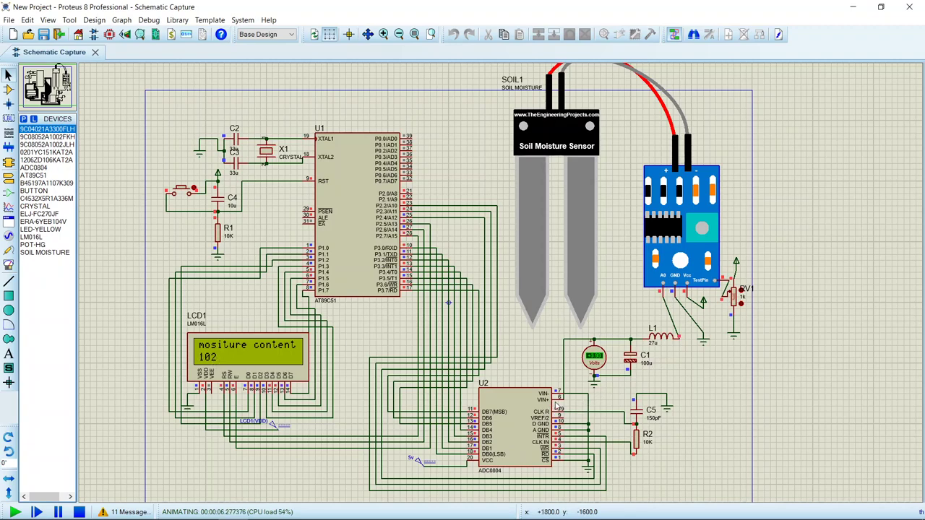
Step RV1 up repeatedly during simulation, watching the LCD moisture reading and voltmeter rise
scroll(556, 404, "up", 1)
scroll(501, 289, "down", 1)
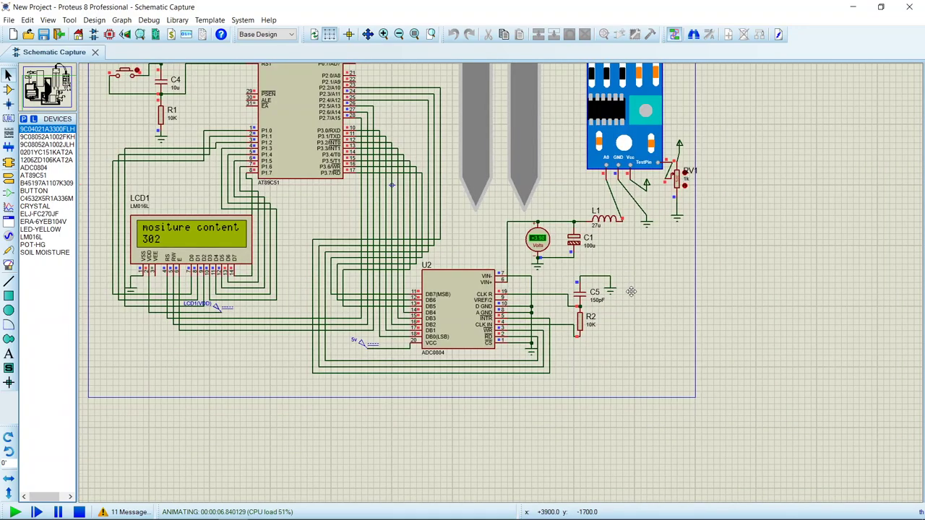
left_click_drag(620, 270, 641, 370)
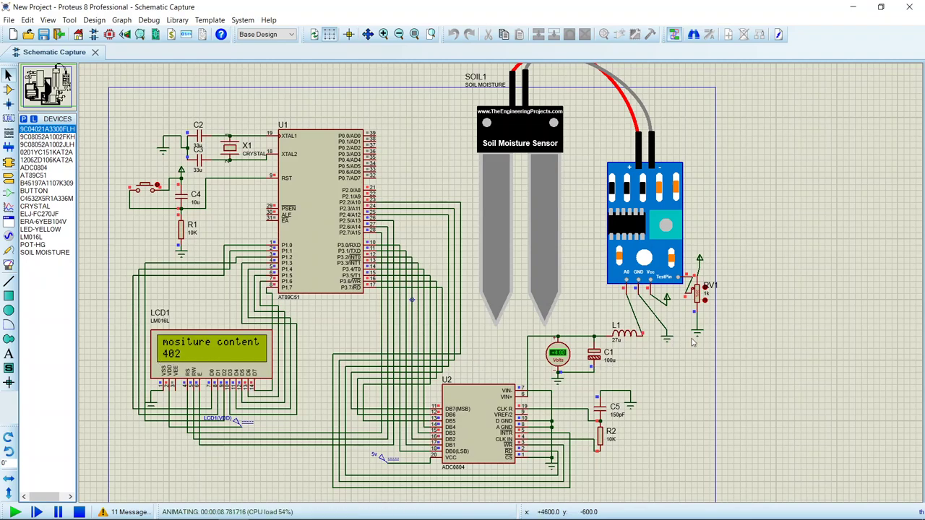
left_click(703, 298)
left_click(702, 296)
left_click(703, 296)
left_click(700, 300)
left_click(701, 300)
left_click(698, 305)
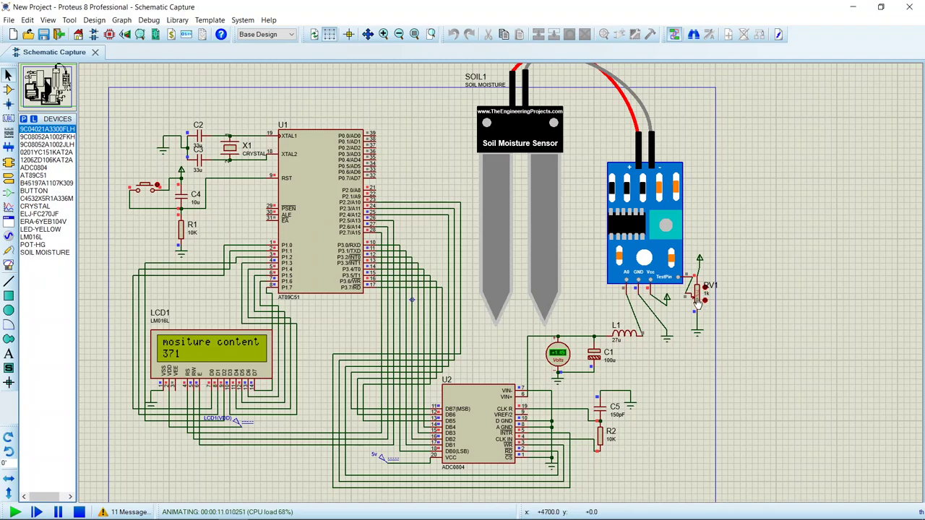
left_click(698, 304)
left_click(700, 297)
left_click(700, 298)
left_click_drag(476, 371, 506, 361)
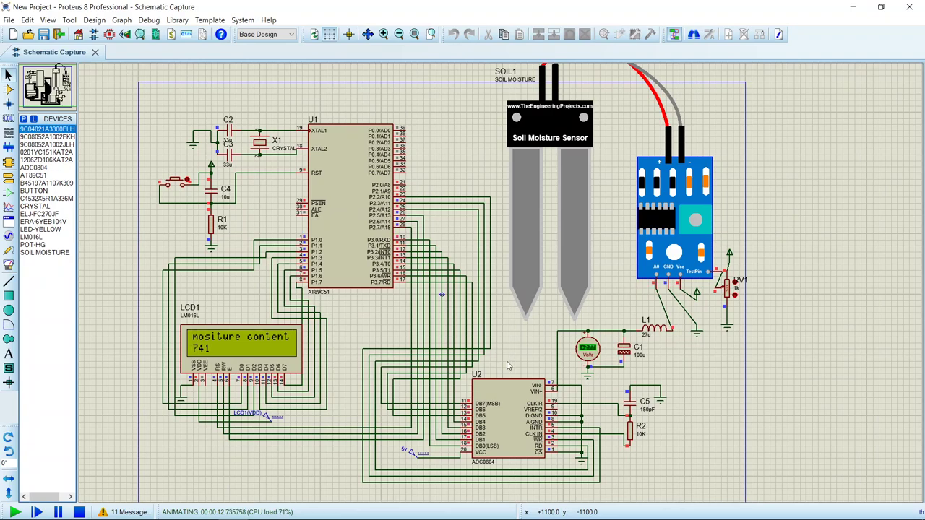